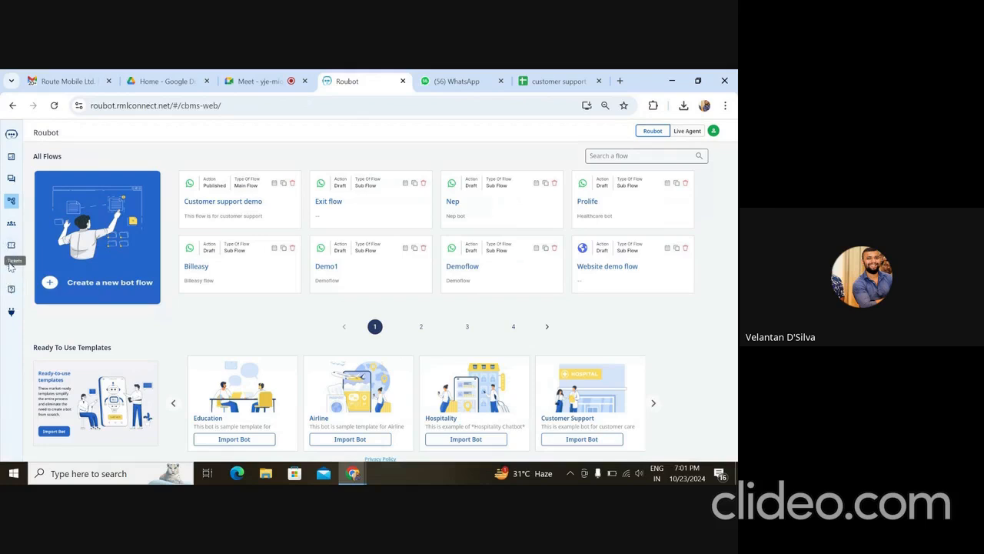
- Move through the Intents and FAQ lists to the Enquiry table showing one logged enquiry
click(11, 267)
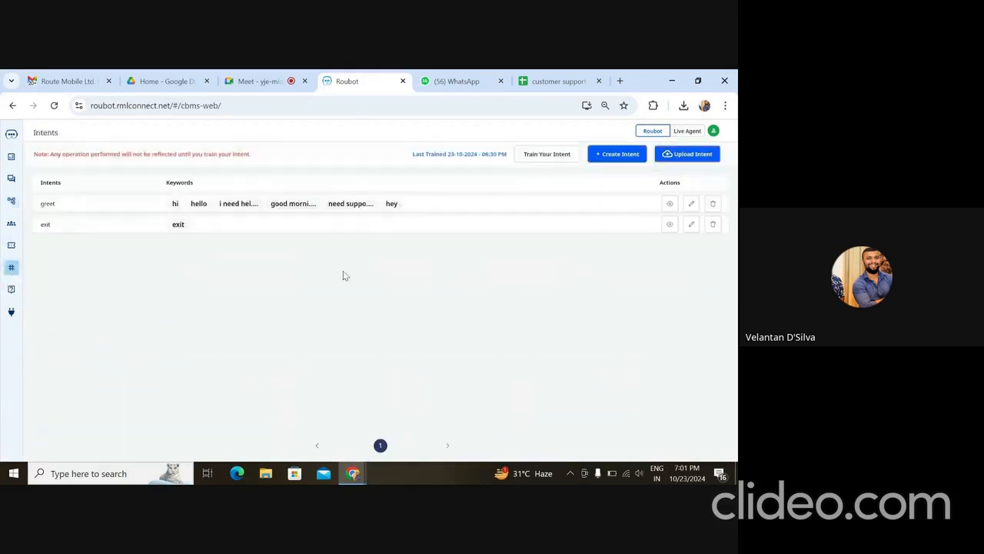
click(12, 288)
click(12, 246)
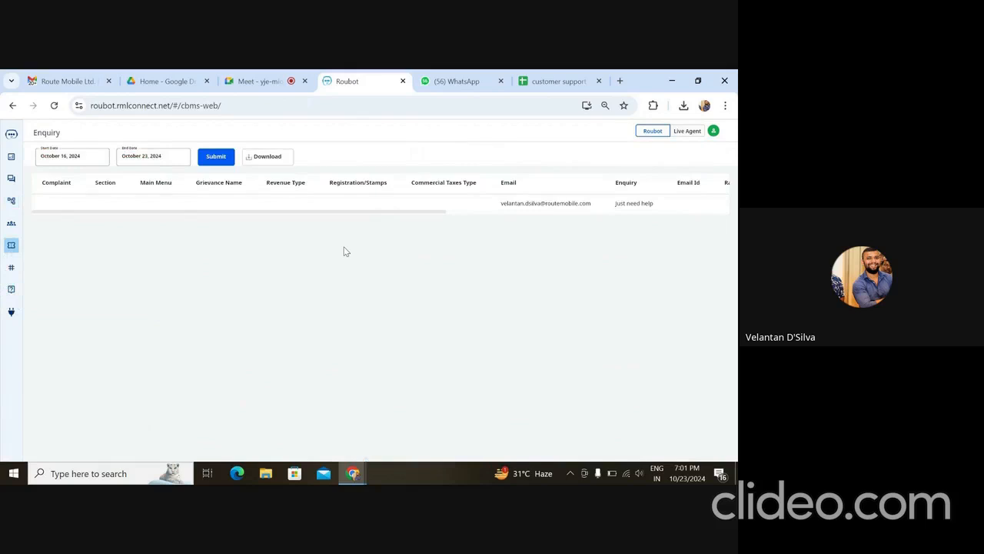
- Open the Google Sheets add-on and start Sign in with Google
click(11, 312)
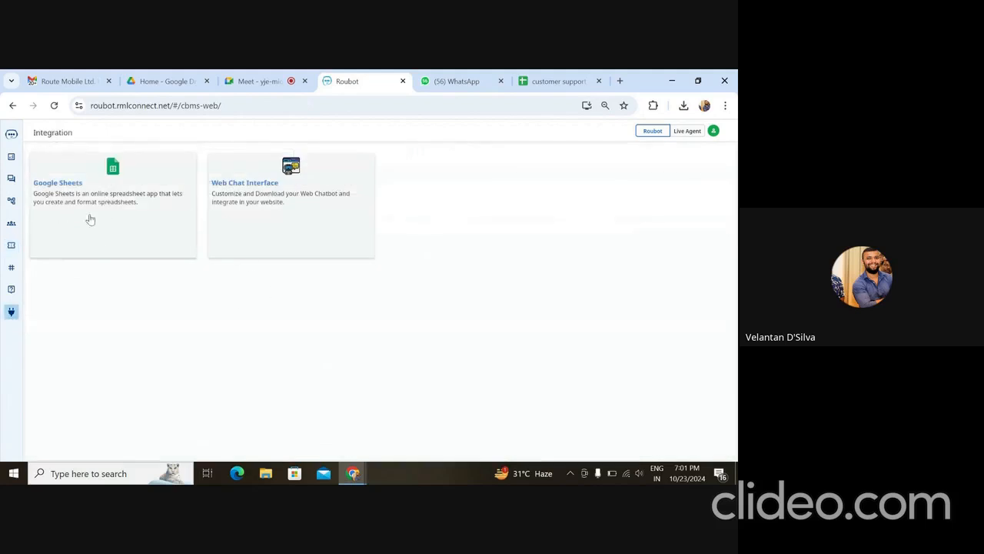
click(129, 224)
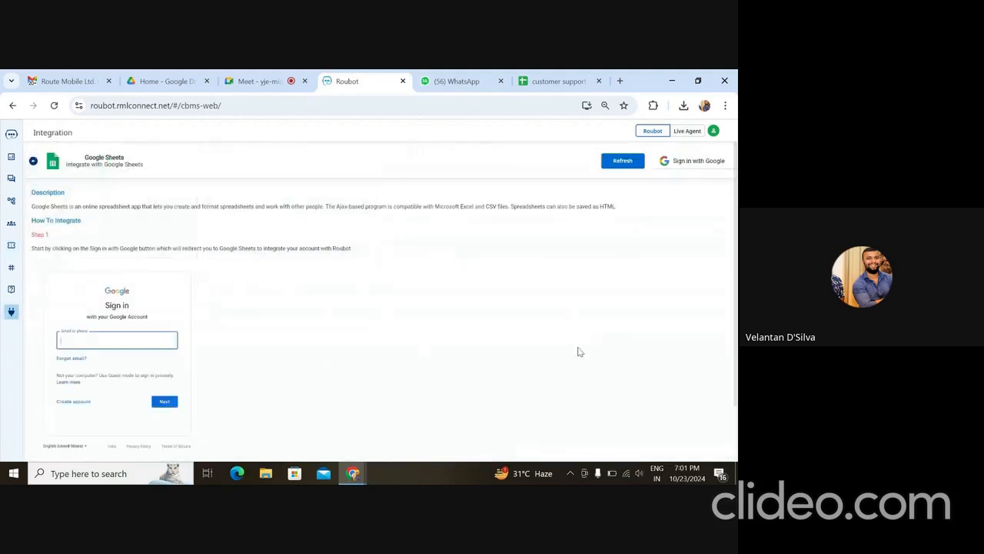
scroll(578, 352, down, 1)
scroll(580, 351, up, 1)
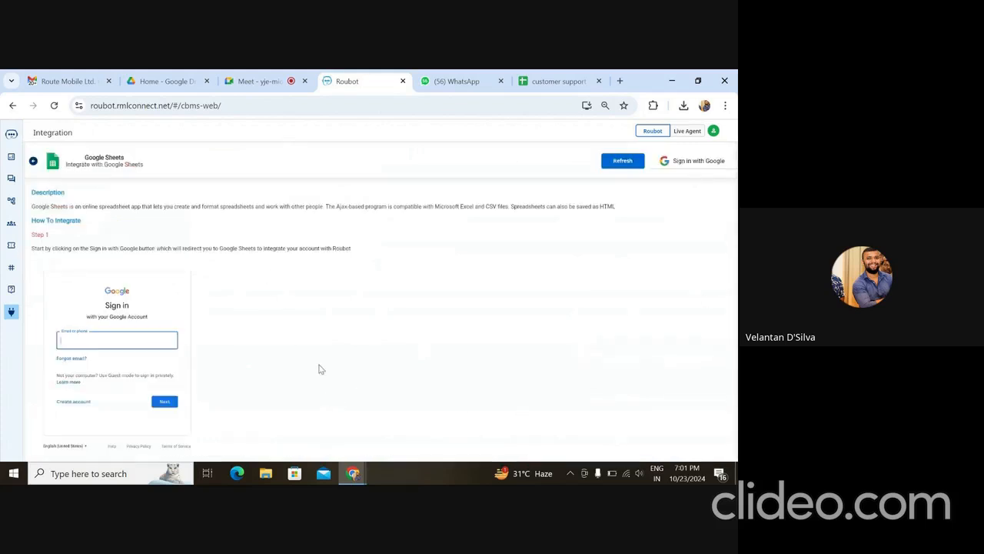
click(692, 165)
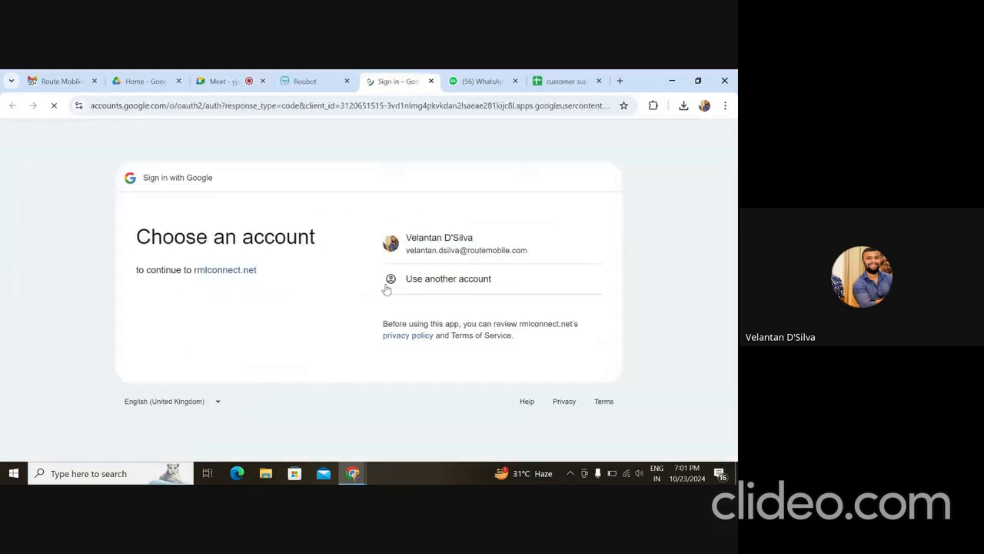
- Allow rmlconnect.net access to Google Drive and Sheets, then return to Roubot
scroll(494, 321, down, 3)
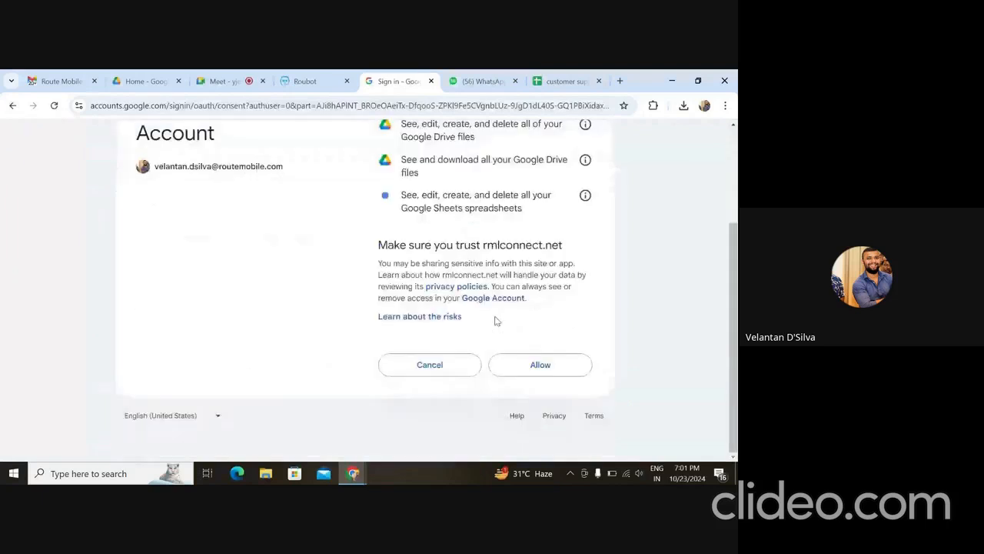
click(541, 366)
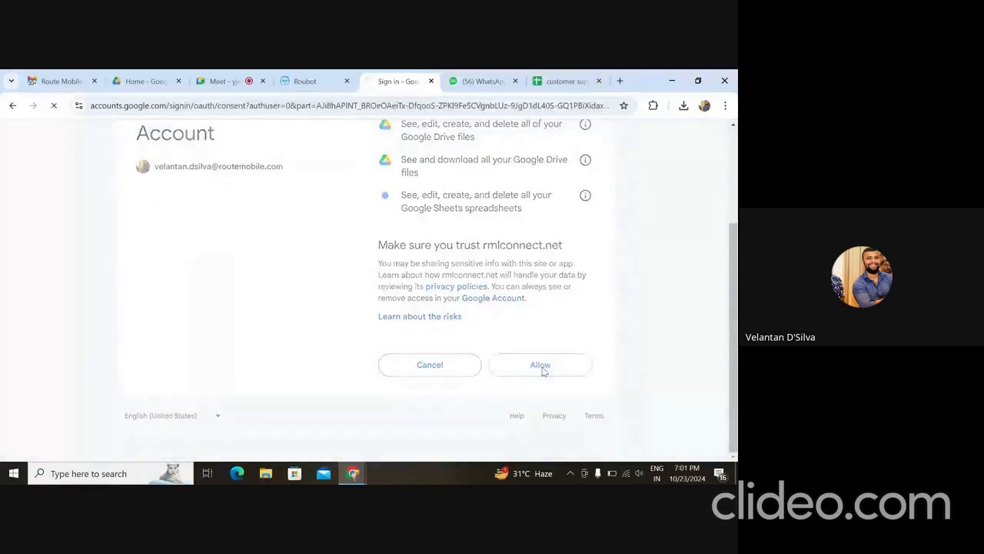
click(301, 91)
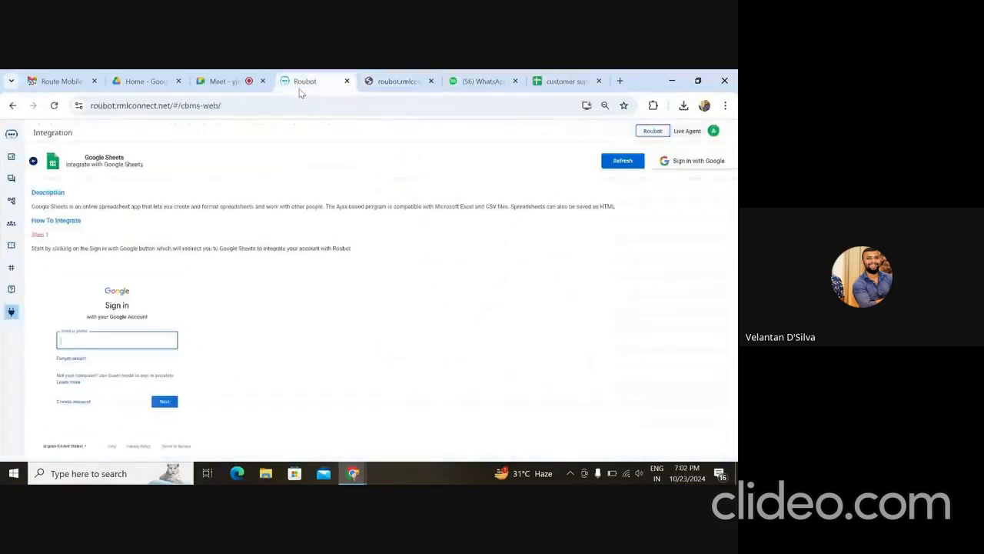
- Close the auth tab, recheck the Google Sheets card, and load the 'Customer support demo' flow
click(431, 81)
click(11, 316)
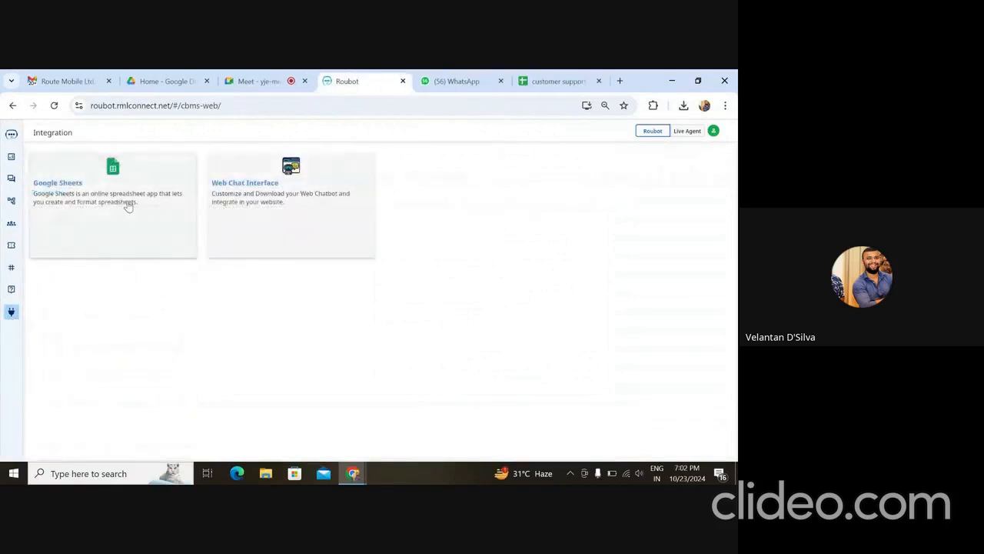
click(127, 206)
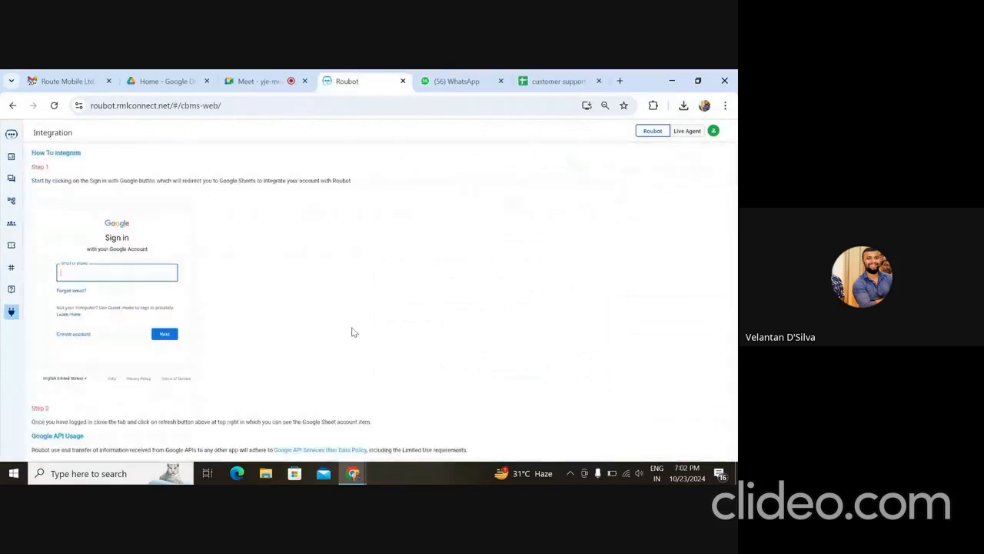
click(11, 200)
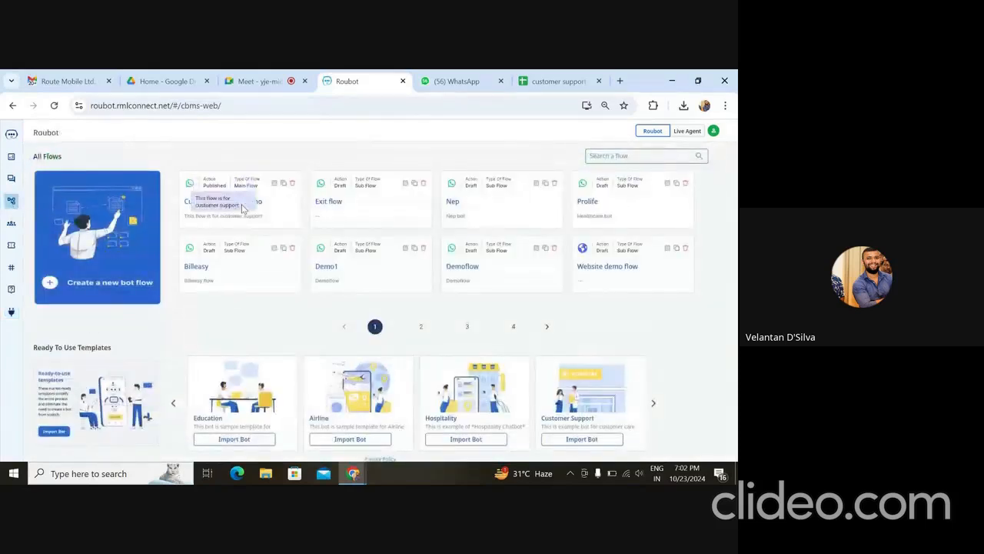
click(251, 205)
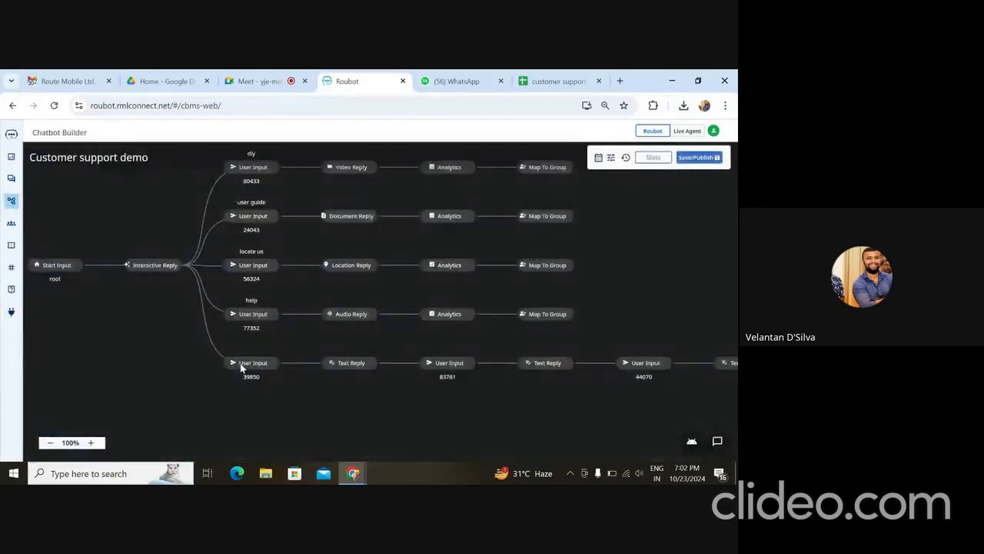
- Delete the Ticket block ending the bottom branch of the flow
scroll(641, 400, right, 2)
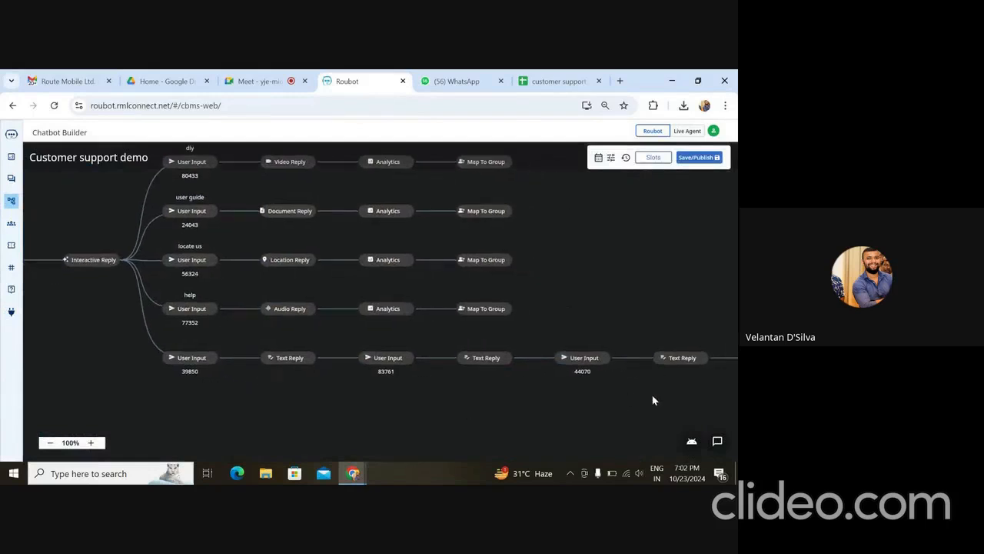
scroll(645, 397, right, 4)
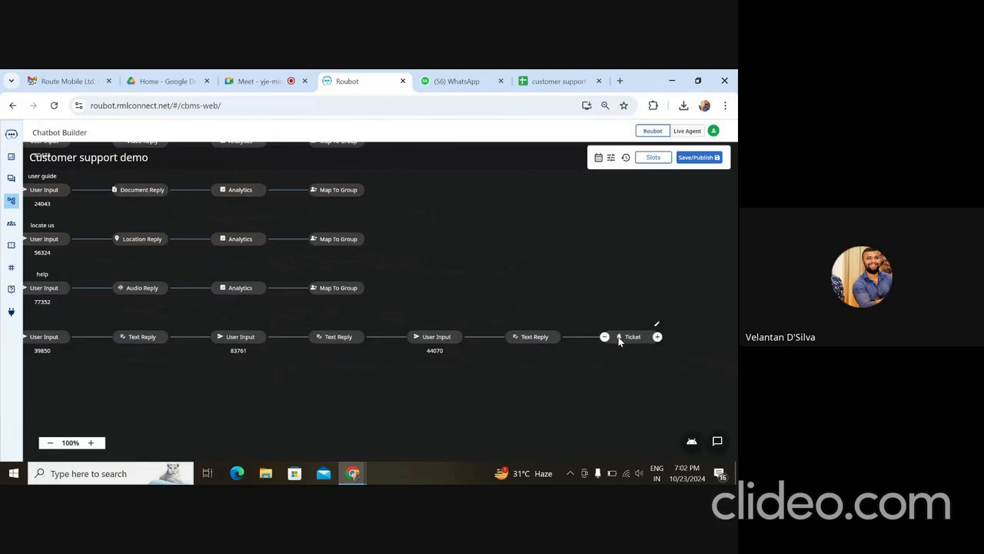
click(605, 337)
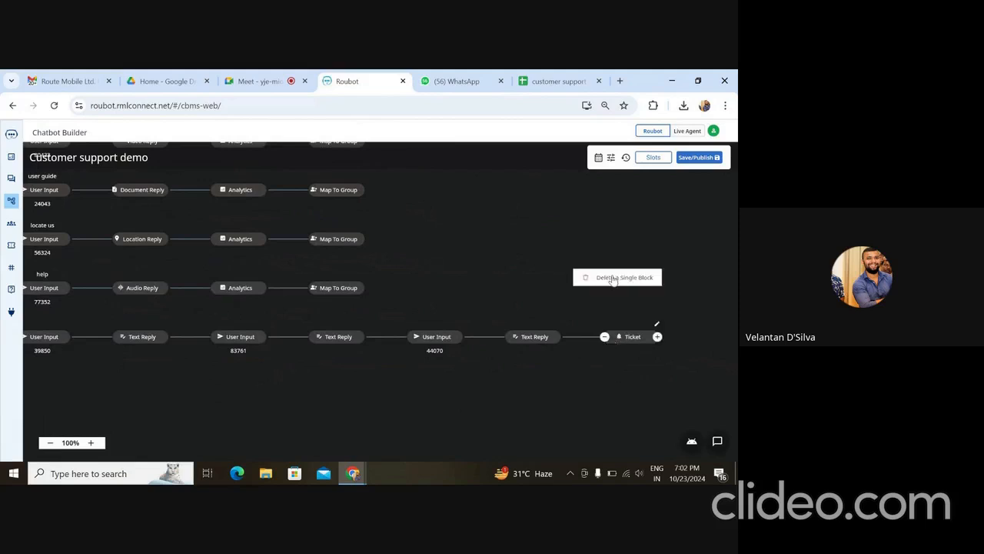
click(613, 279)
- Add a Google Sheet block after the last Text Reply and open its settings
click(560, 337)
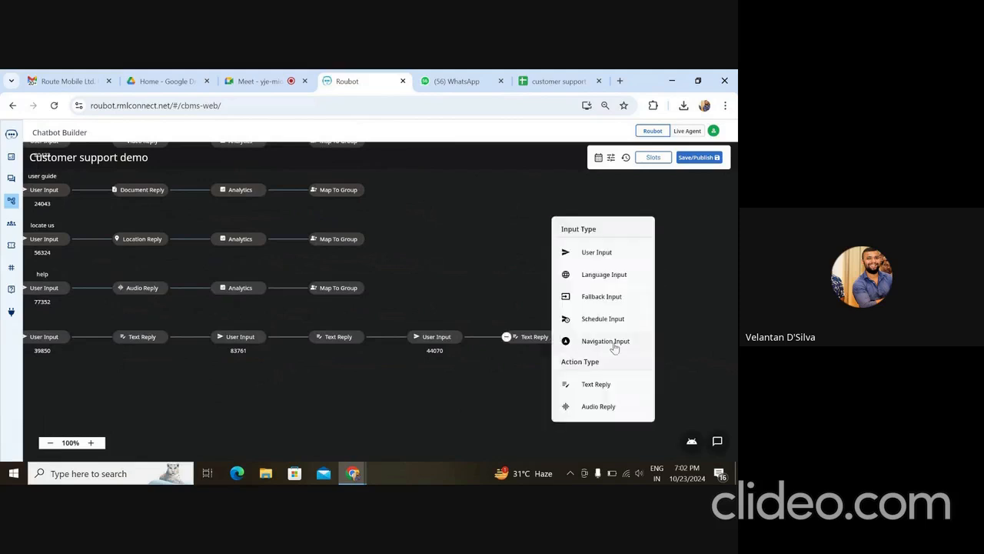
scroll(610, 346, down, 5)
click(609, 364)
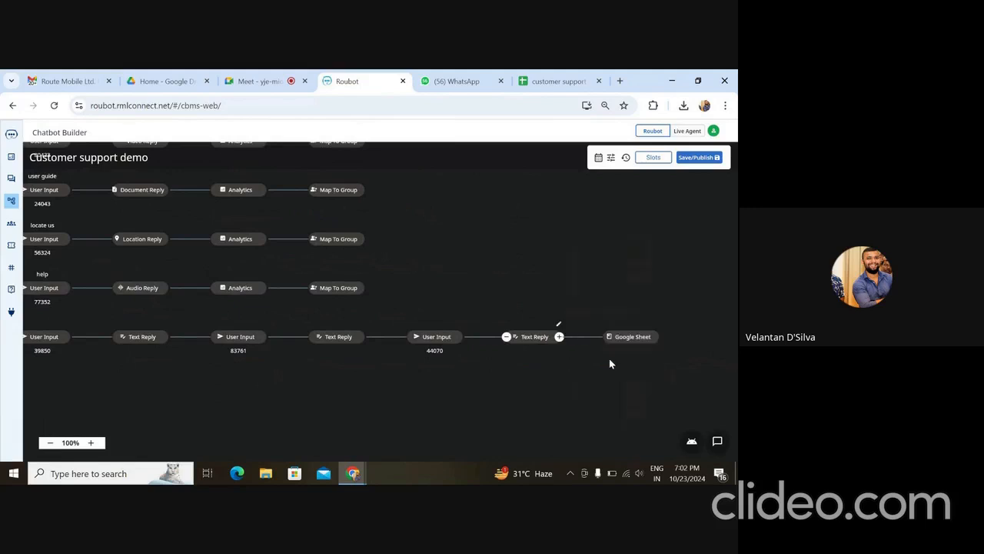
click(623, 340)
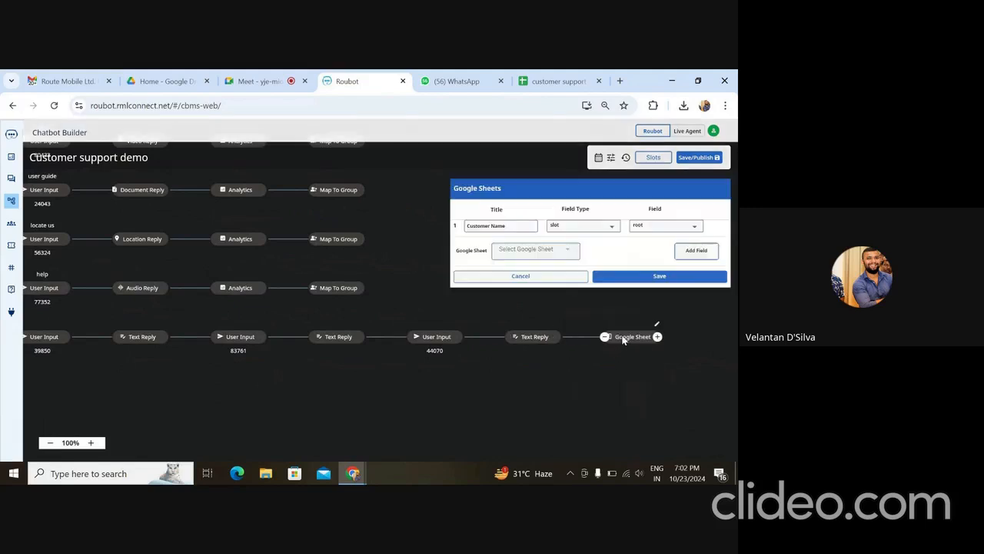
- Target the customer support sheet and map an 'email' column to slot 83761
click(559, 254)
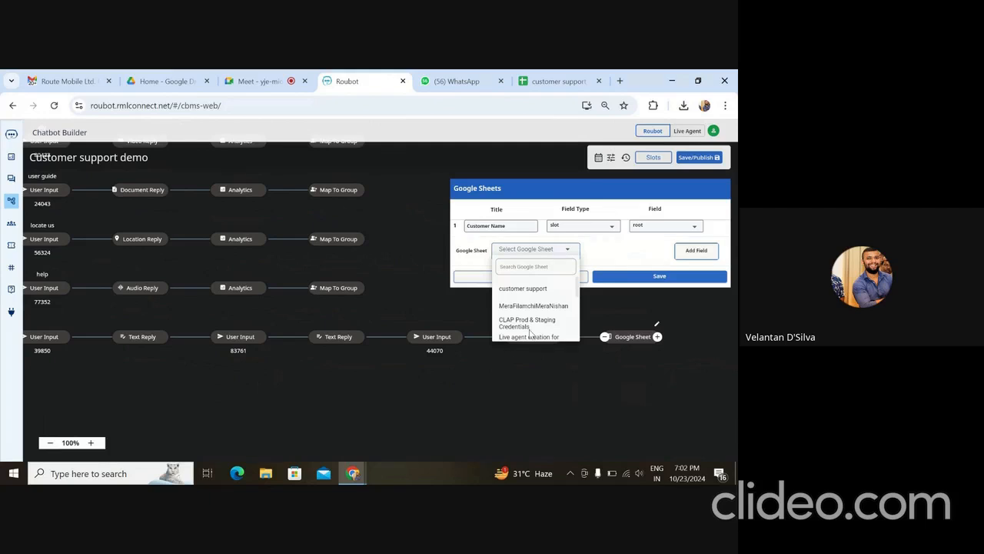
click(541, 290)
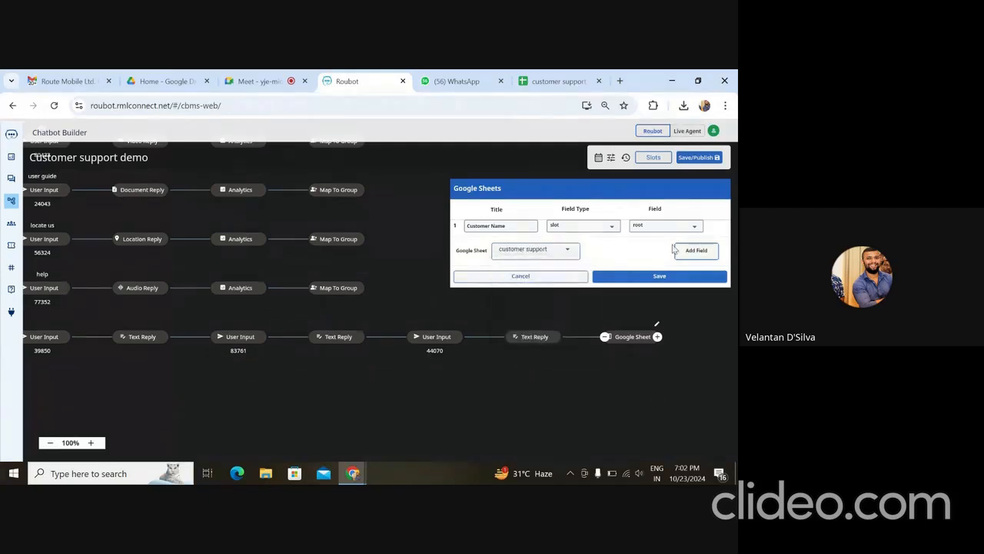
click(520, 225)
key(ctrl+a)
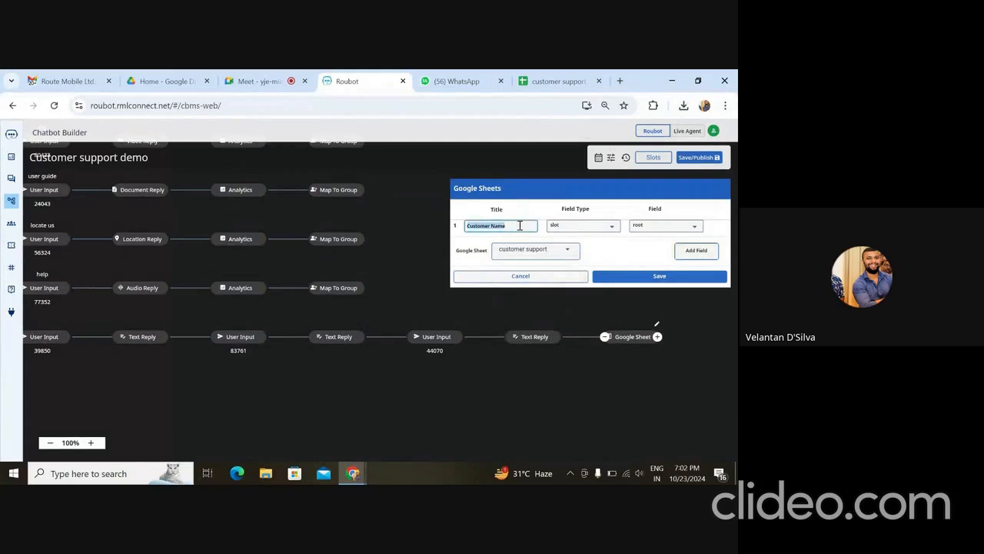
text(email)
click(608, 228)
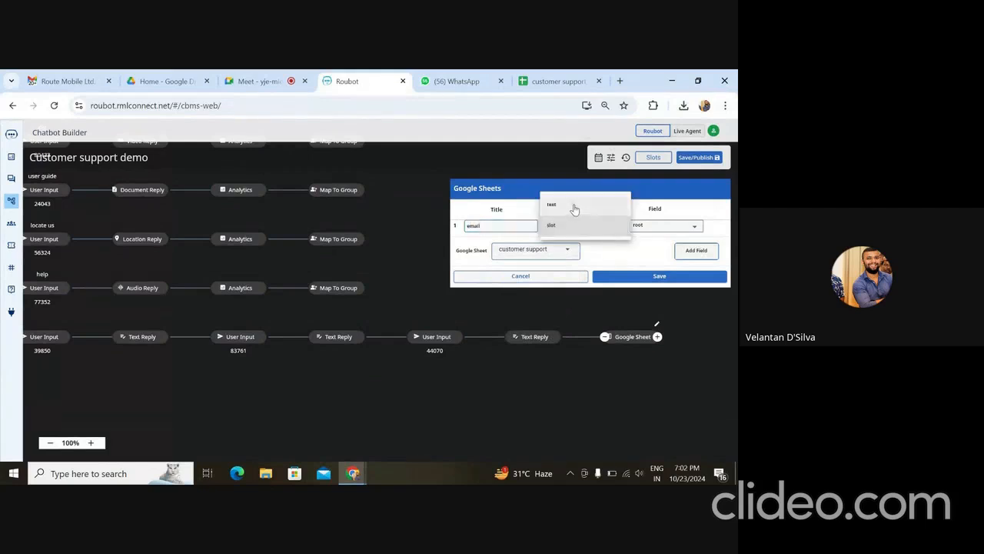
click(572, 206)
click(589, 228)
click(582, 253)
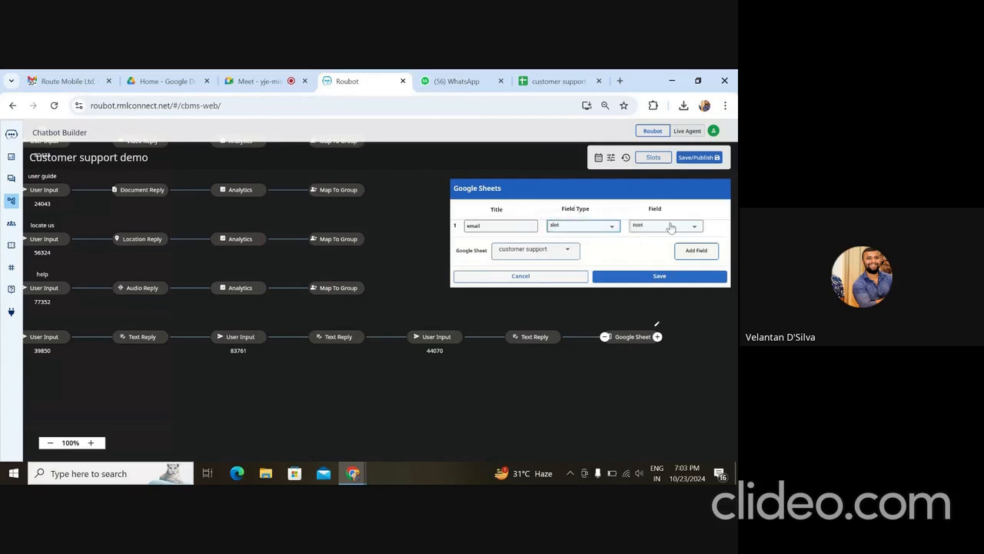
click(669, 226)
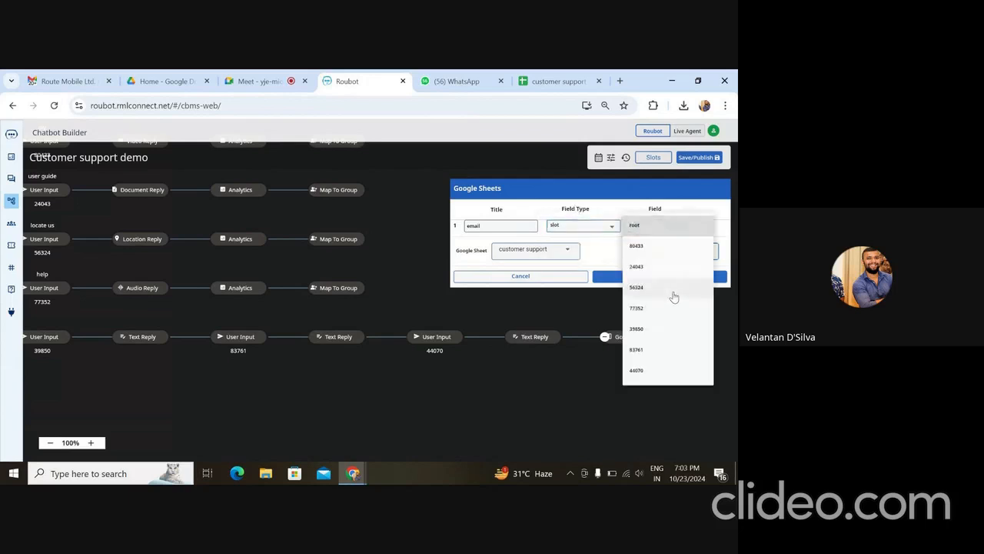
click(659, 350)
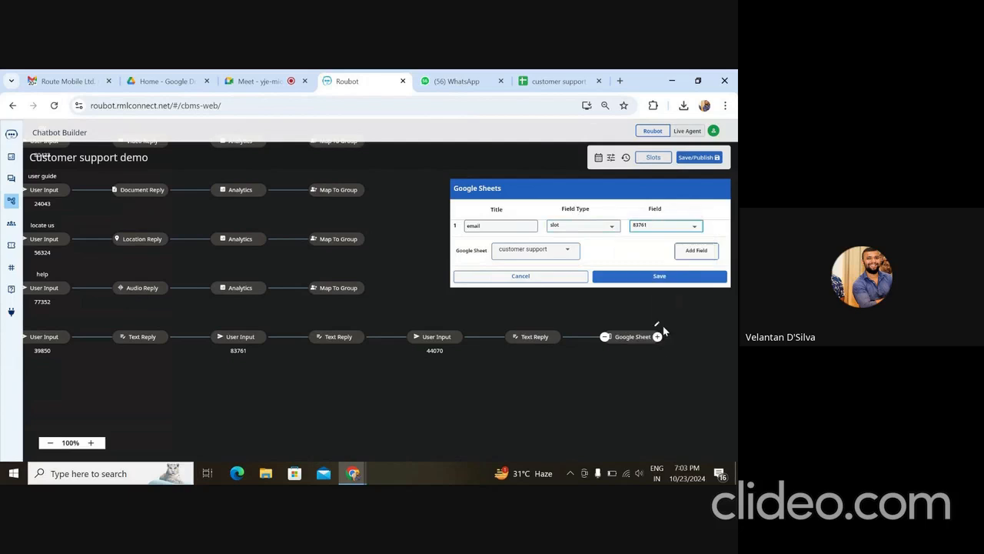
- Add an 'enquiry' column mapped to slot 44070
click(691, 253)
click(489, 241)
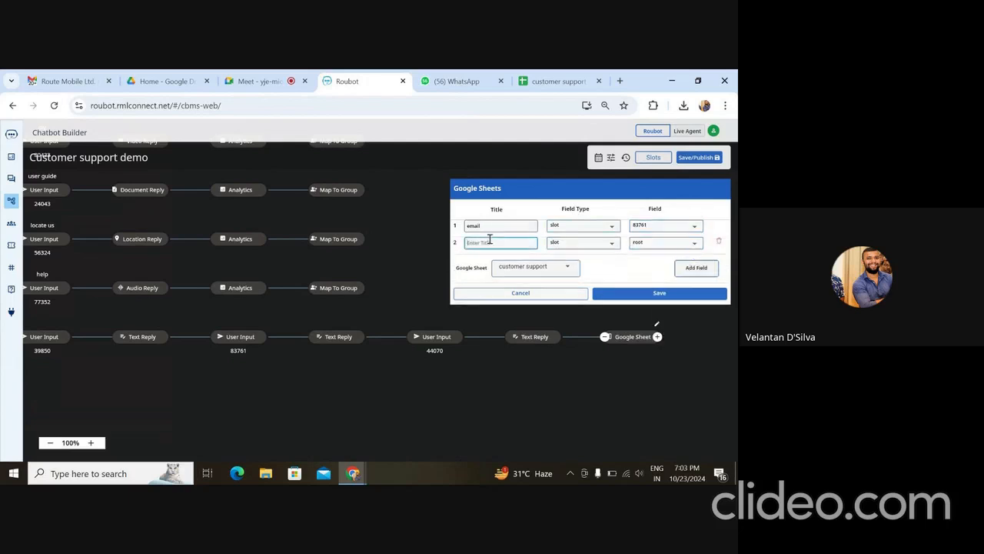
text(enquiry)
click(648, 244)
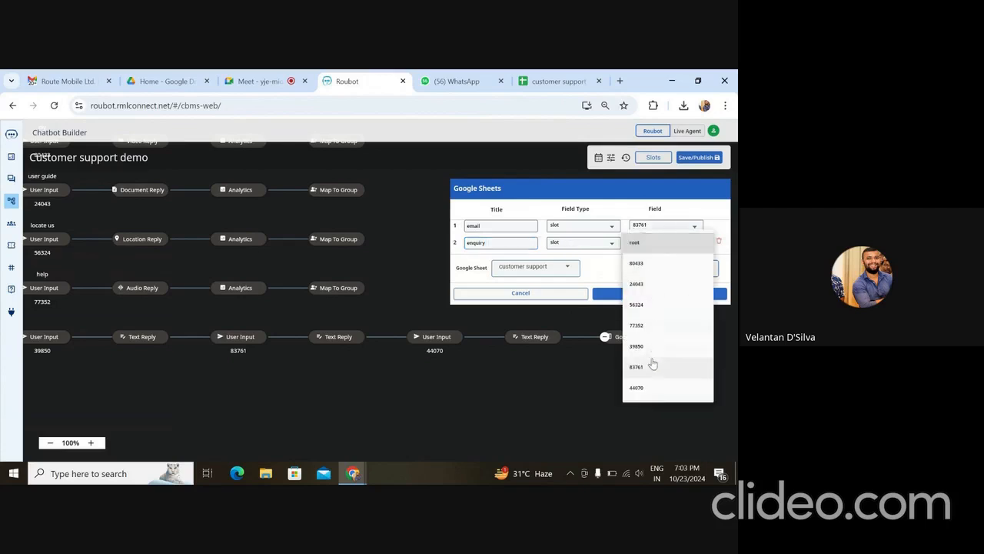
click(692, 388)
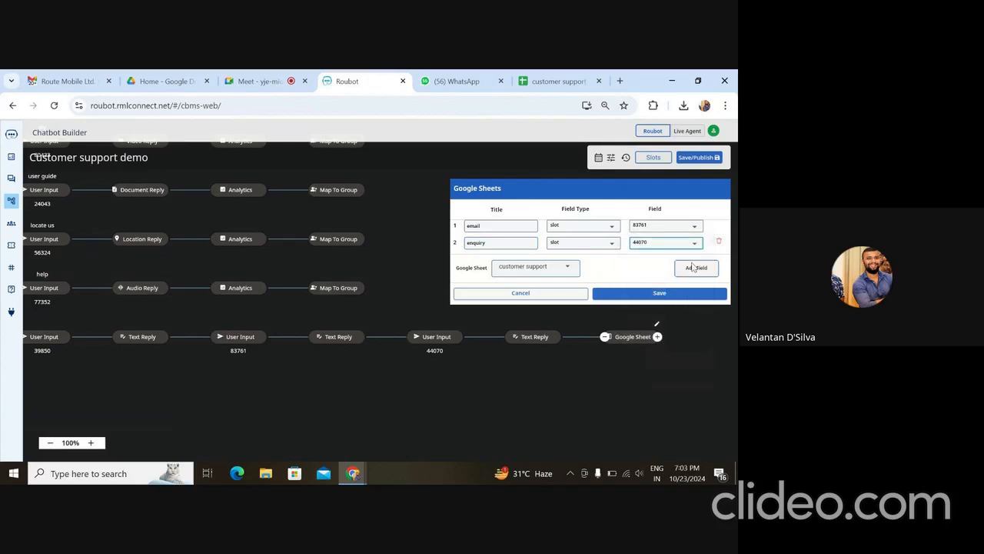
- Add a 'request.type' column with fixed text value enquiry and save the mapping
click(697, 268)
click(488, 258)
text(re)
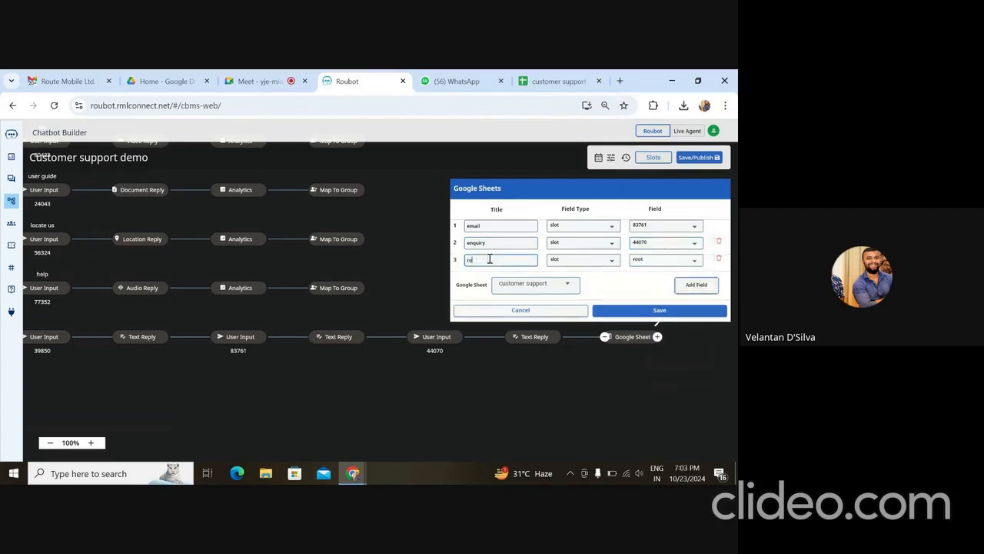
text(quest.type)
click(583, 259)
click(588, 243)
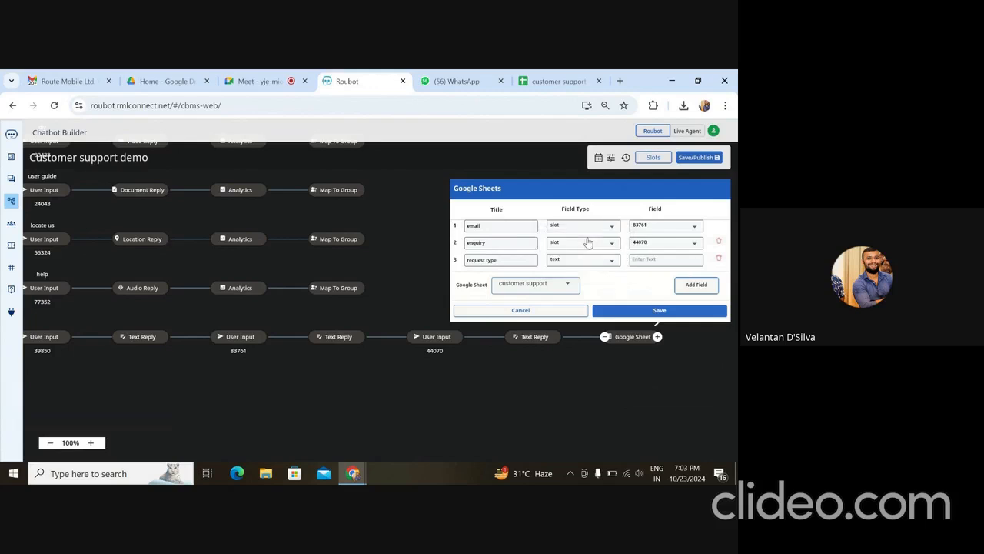
click(643, 260)
text(tequiry)
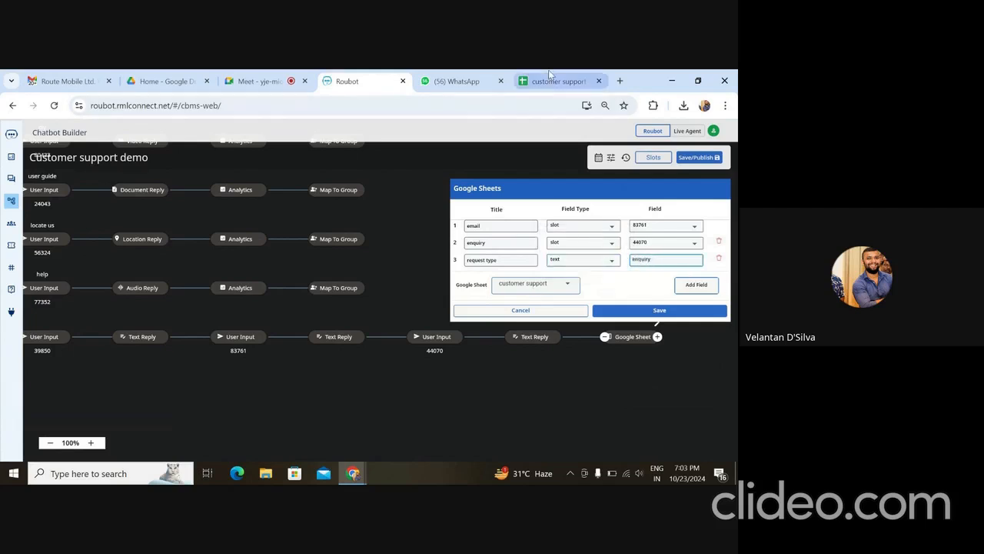
click(665, 312)
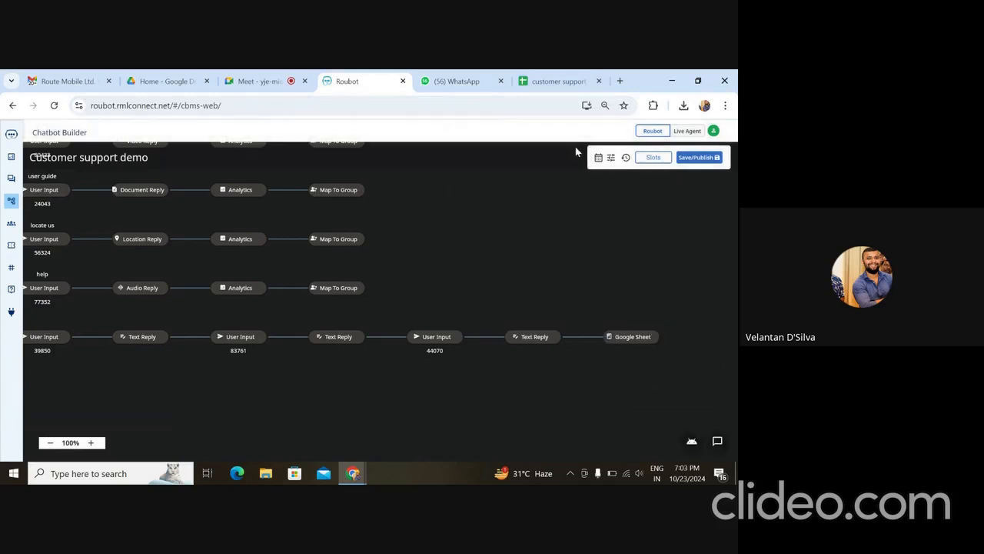
- Glance at the customer support spreadsheet, then publish the flow as the Main Flow
click(588, 81)
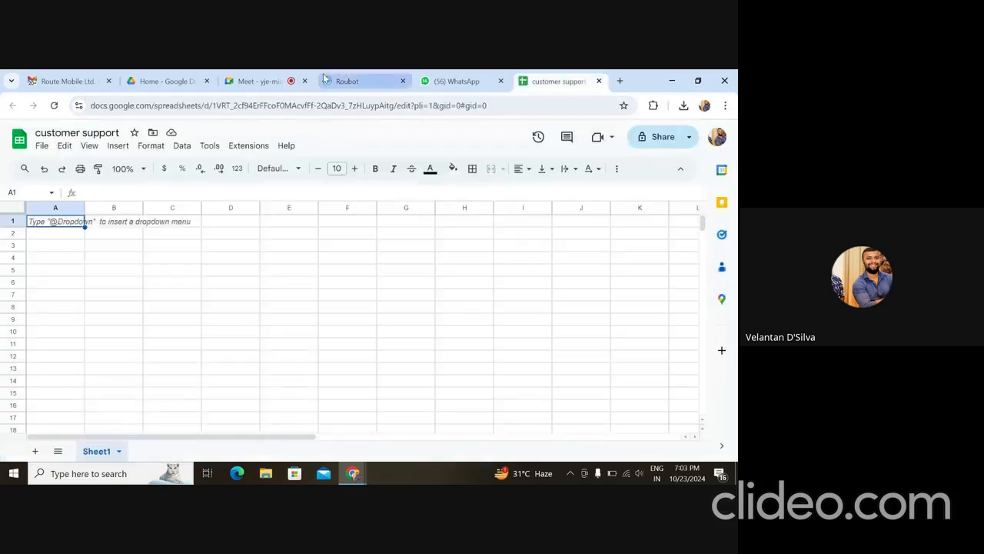
click(346, 81)
click(693, 157)
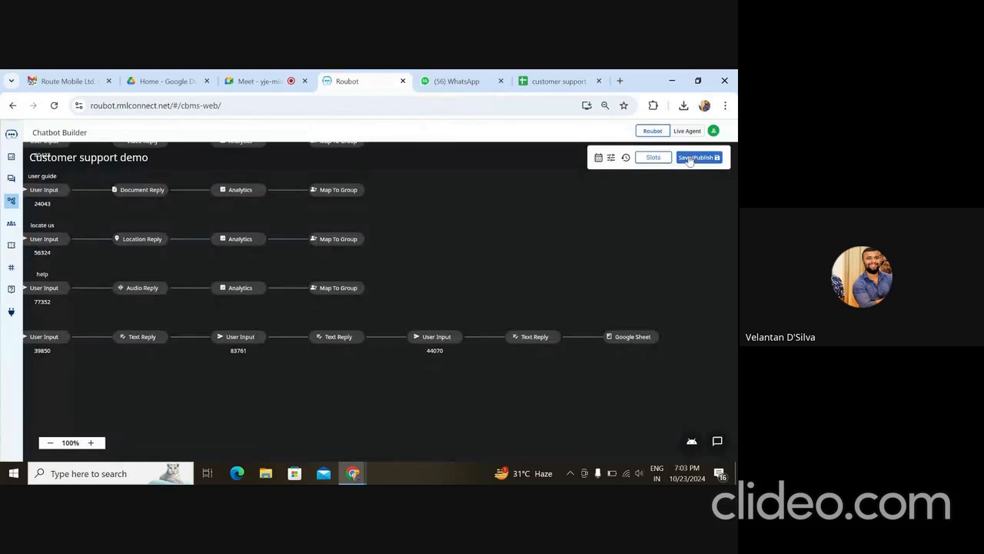
click(406, 343)
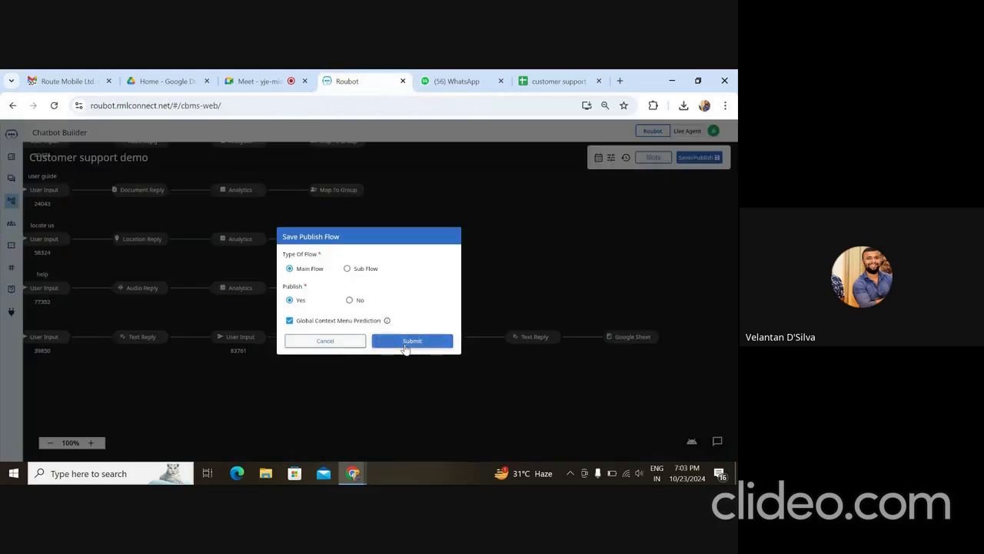
click(452, 83)
- Greet the bot with 'hi' and choose enquiry from its options
click(393, 439)
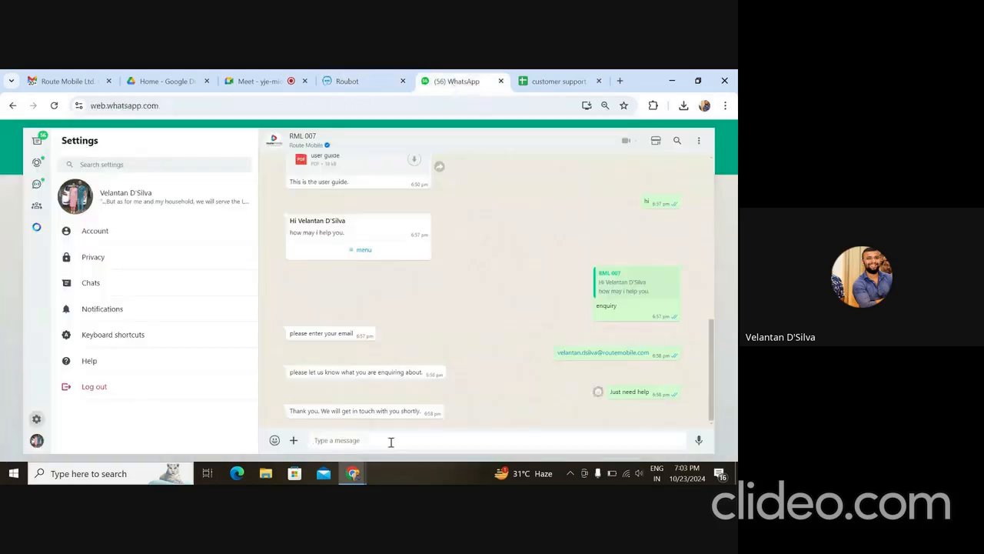
text(hi)
key(Return)
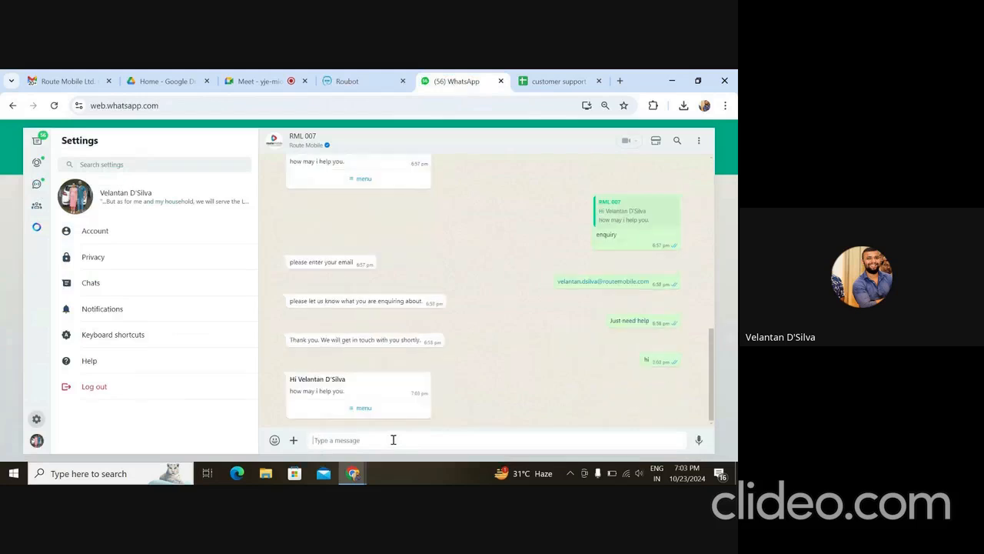
click(380, 409)
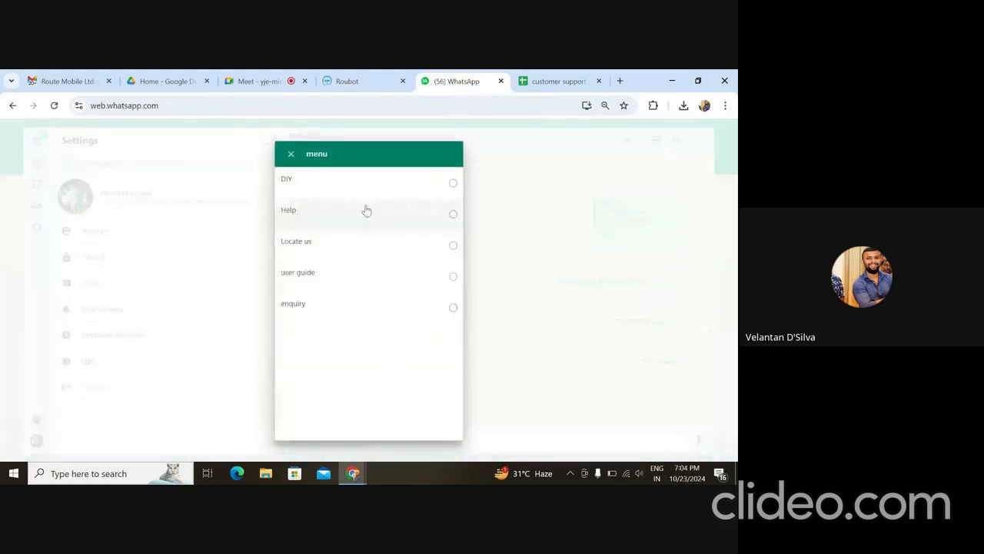
click(371, 307)
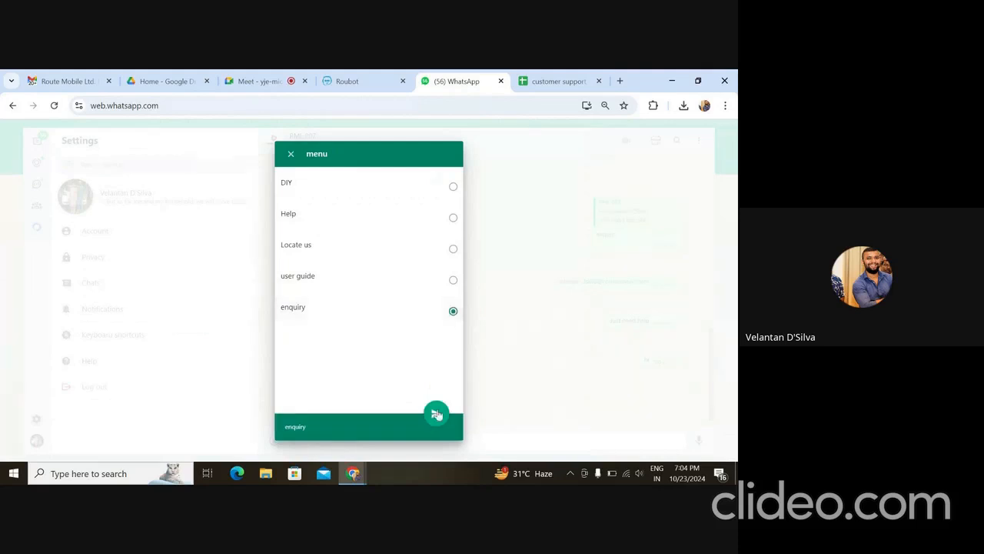
click(436, 414)
- Reply with the user's email address and the enquiry 'need help', then view the results sheet
click(428, 439)
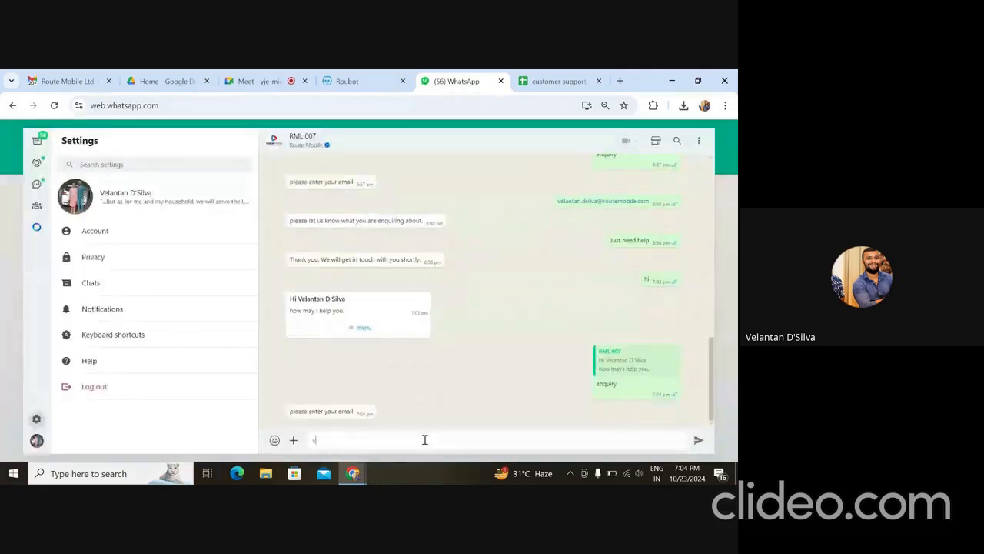
key(Return)
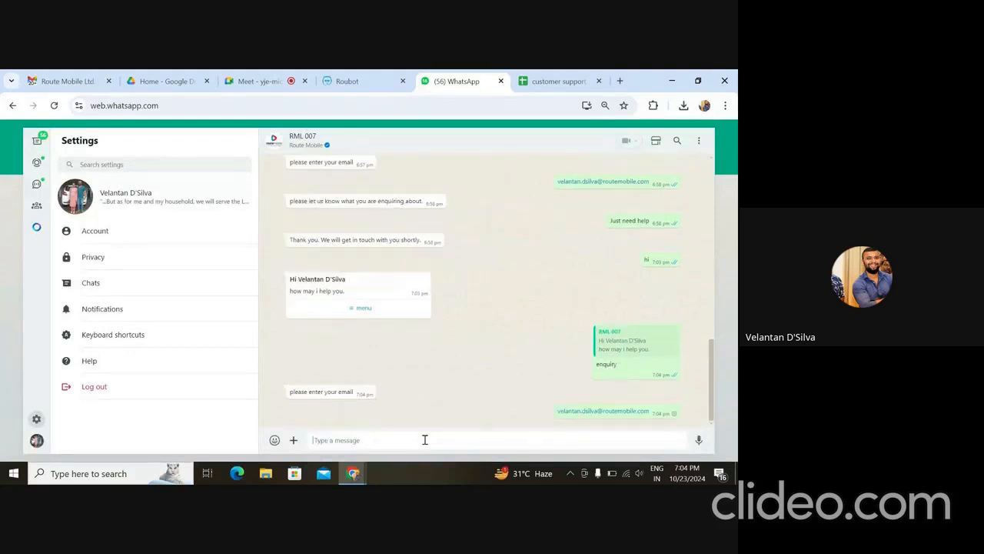
text(need)
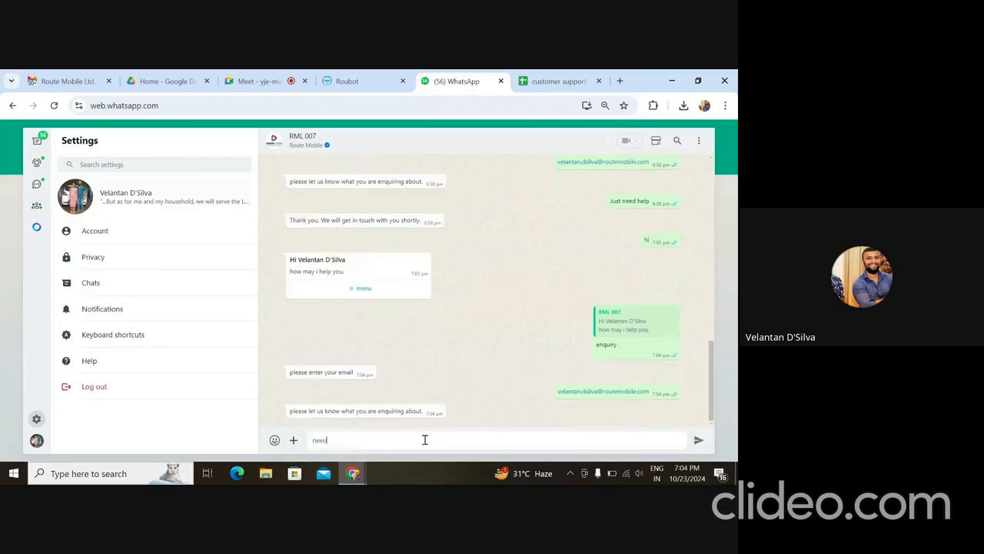
text( help)
key(Return)
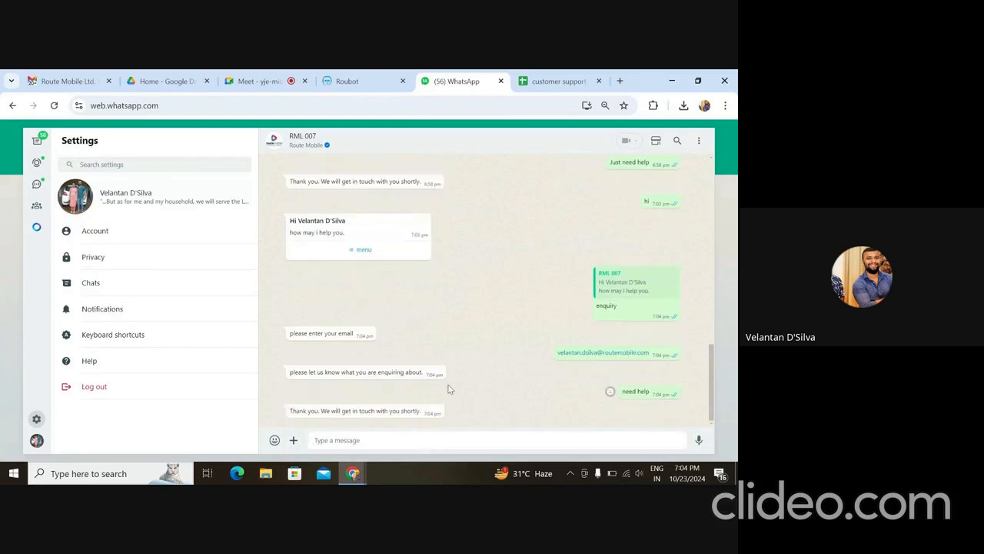
click(544, 79)
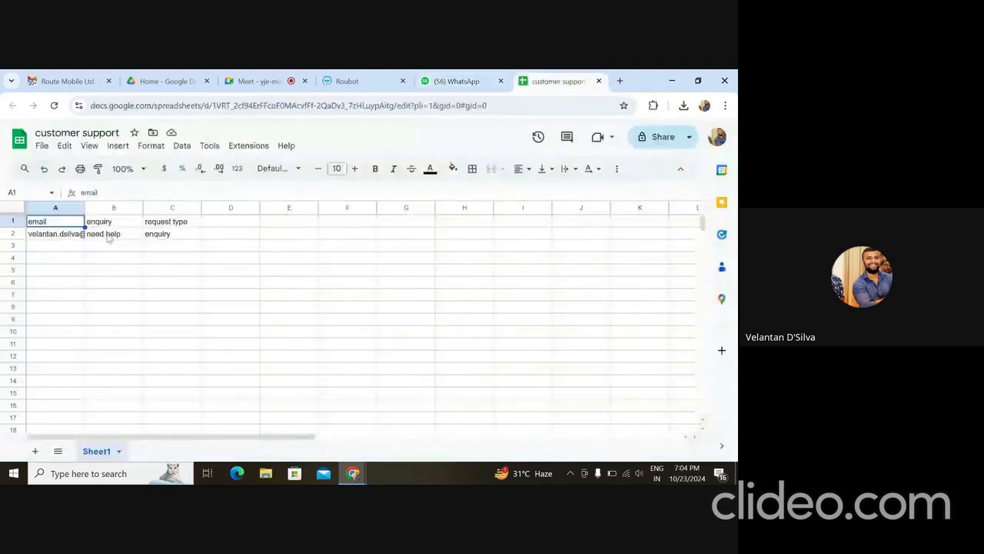
- Inspect cells A1:C2 to confirm email, 'need help' and 'enquiry' were logged, then return to WhatsApp
key(Down)
key(Right)
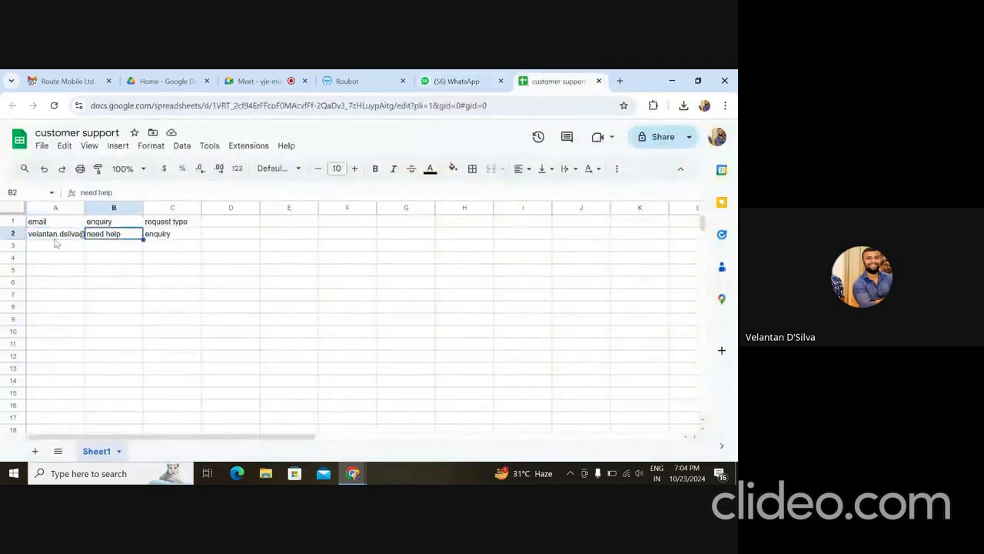
key(Right)
key(Up)
key(Left)
key(Left)
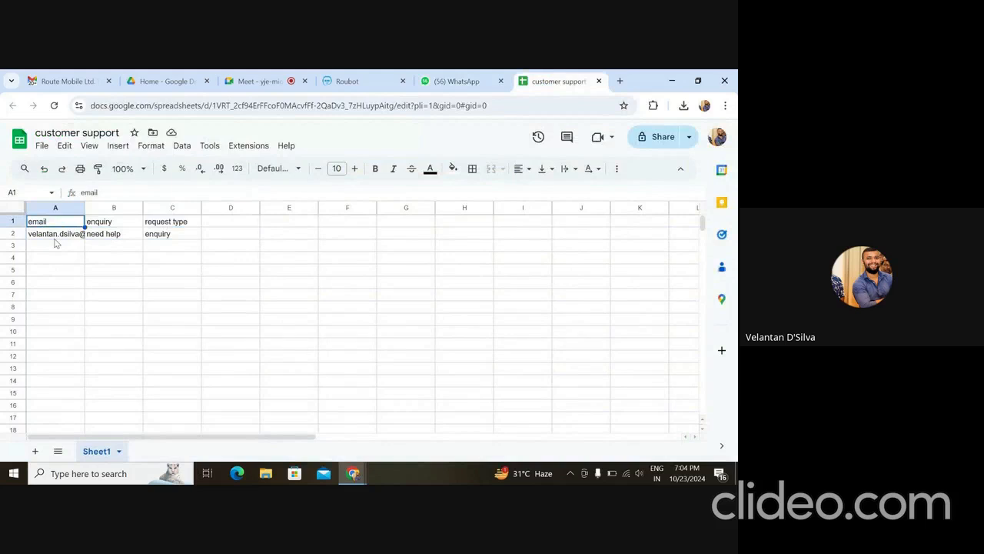
key(Down)
key(Right)
click(461, 81)
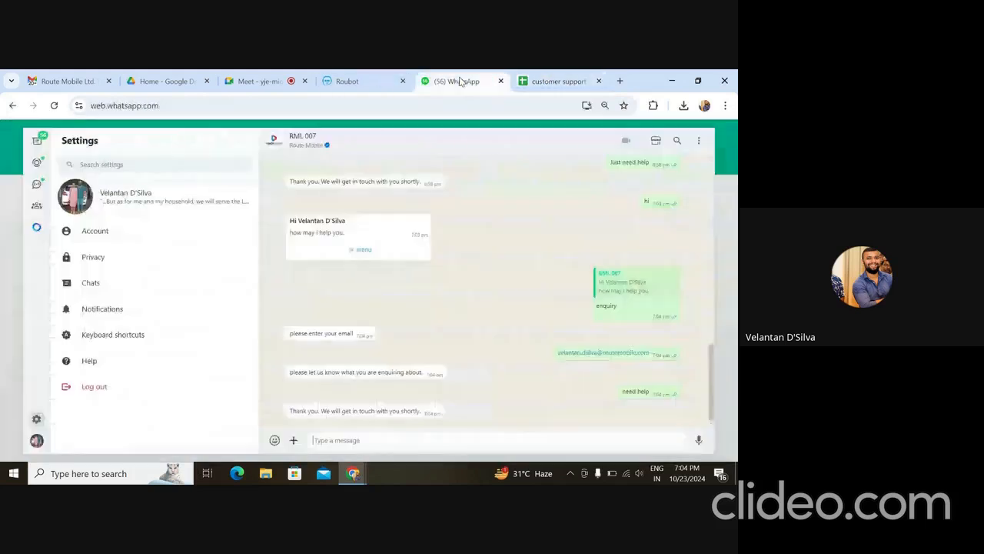
- Review the finished Customer support demo flow, then bring up Google Meet's recording panel
click(361, 82)
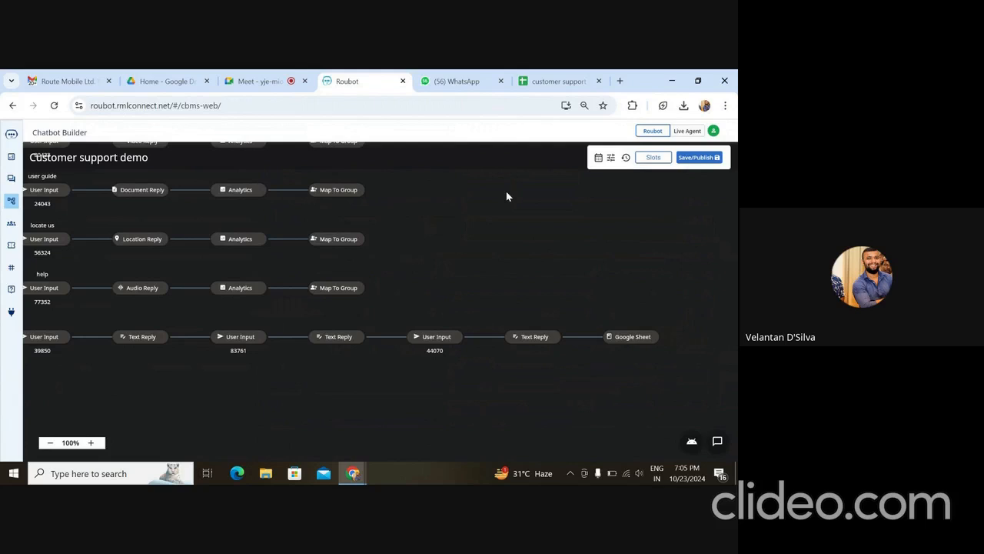
click(260, 81)
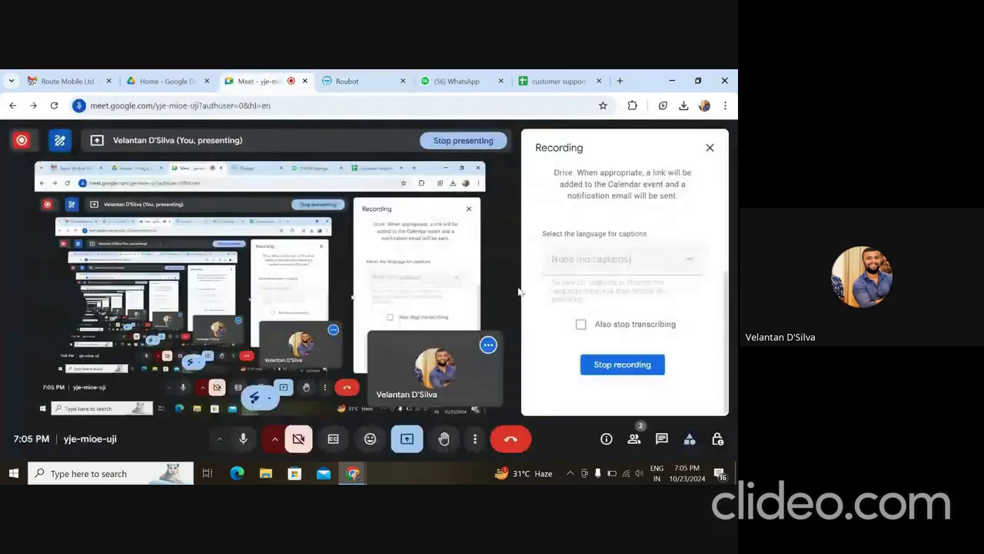